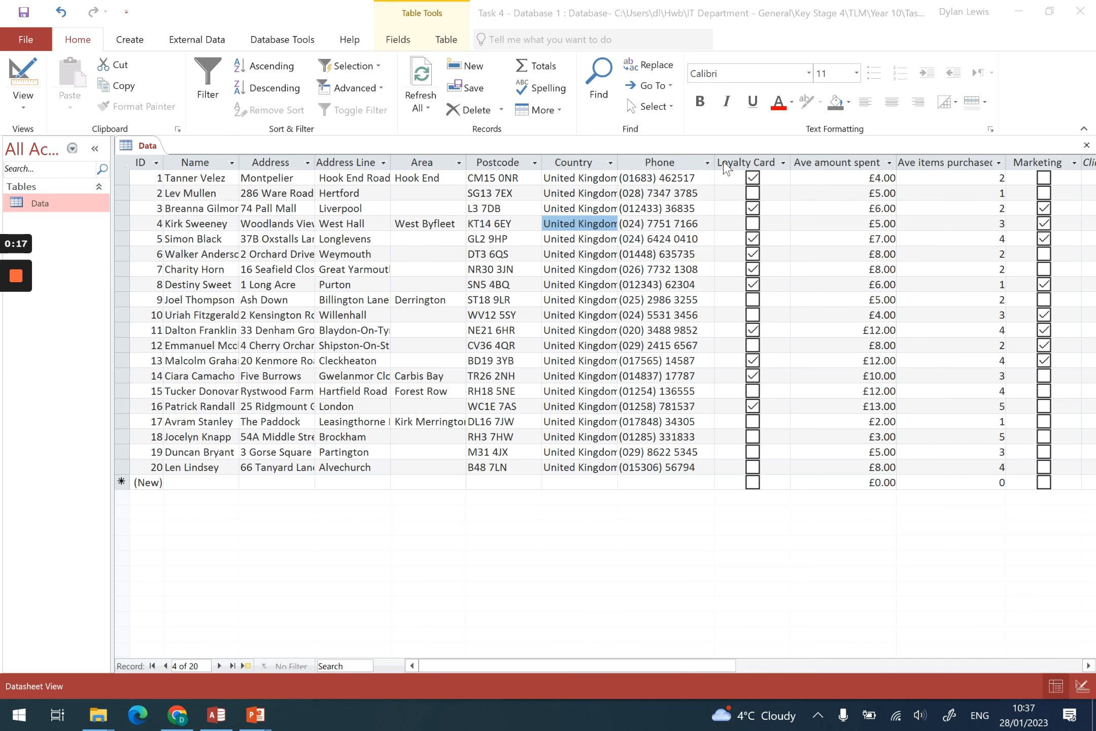
Switch the Data table to Design View
click(26, 104)
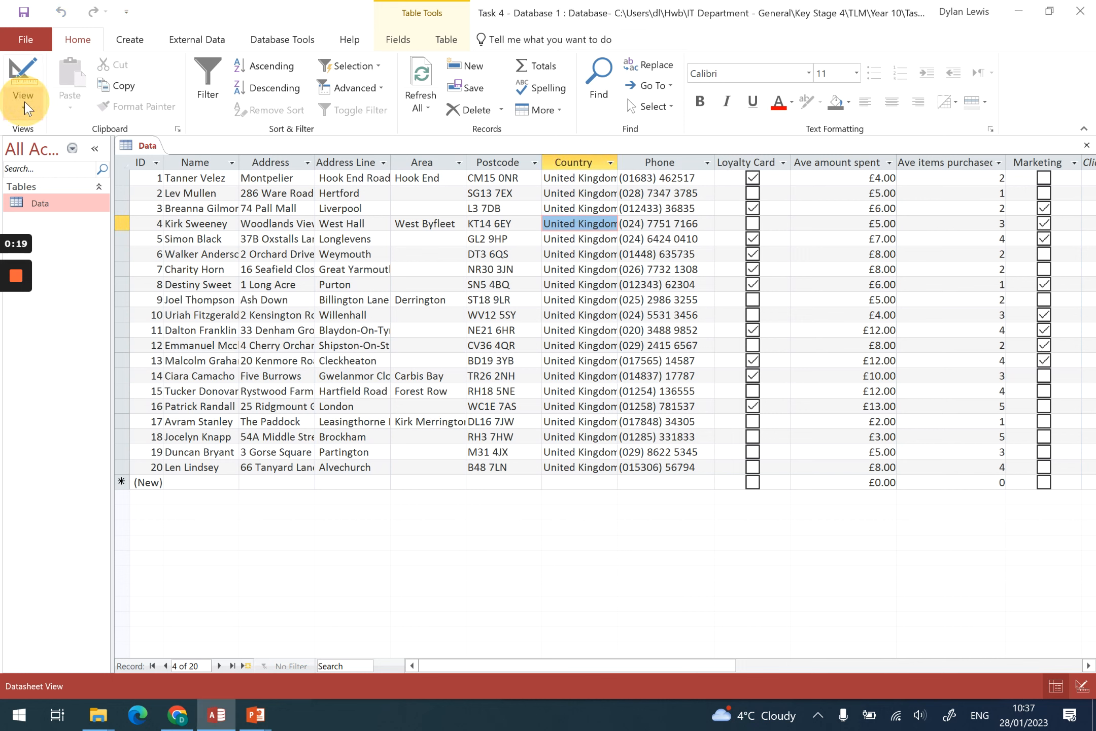
click(24, 103)
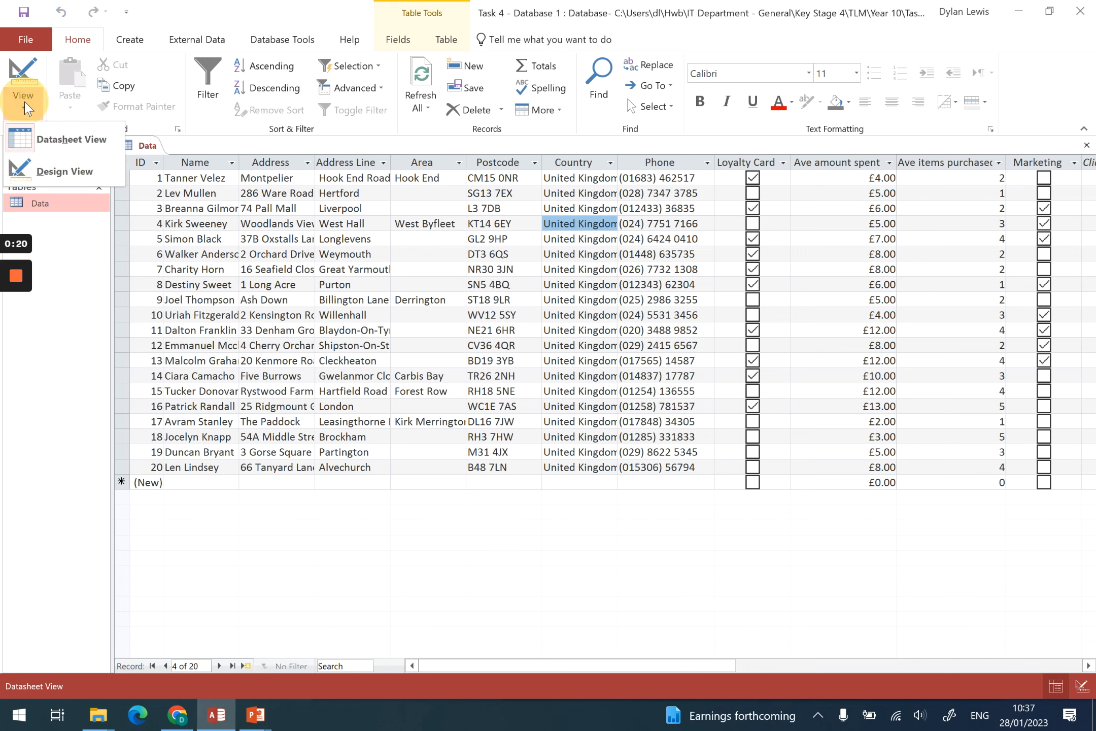
click(50, 172)
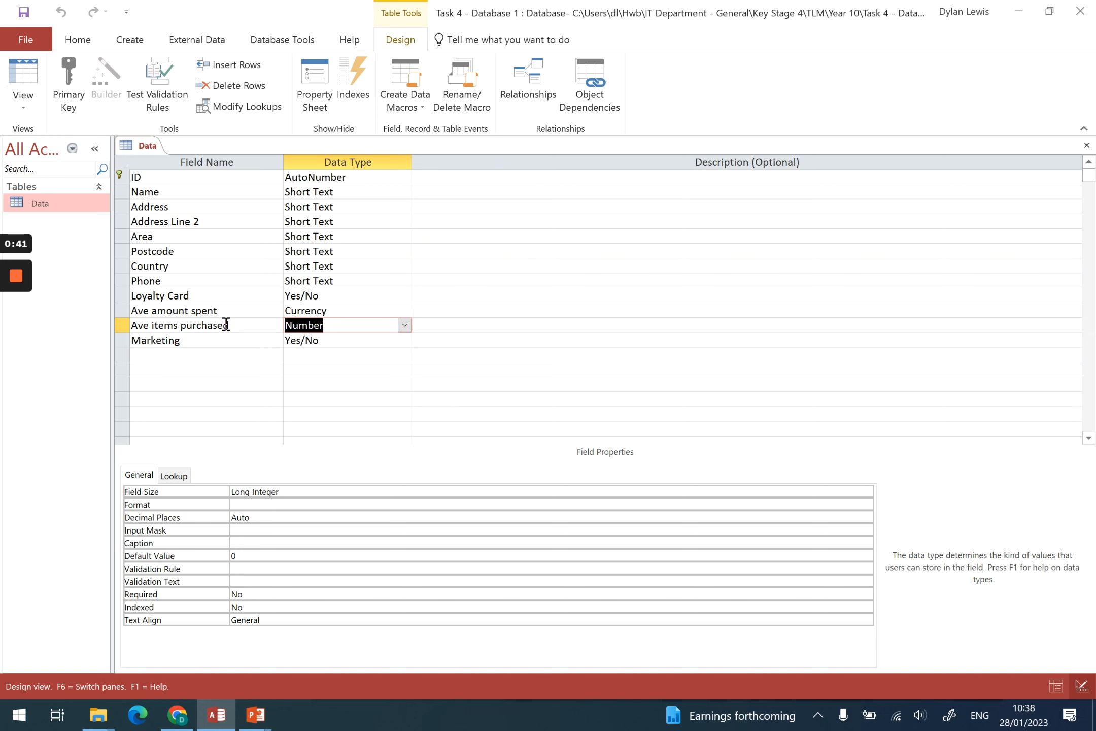
Set the validation rule of the Ave items purchased field to <100
click(320, 312)
click(324, 326)
click(270, 569)
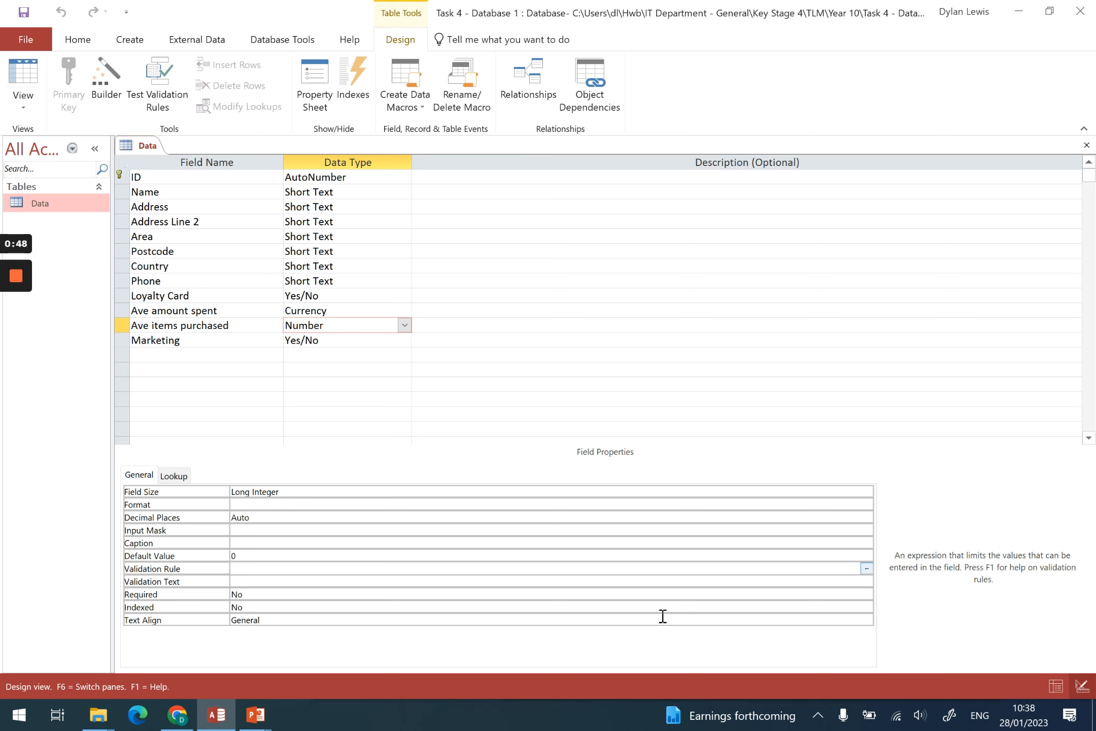
text(<100)
Try the validation rules "between 1 and 100" and ">1" for Ave items purchased before restoring <100
key(BackSpace)
key(BackSpace)
key(BackSpace)
key(BackSpace)
text(between 1 and 100)
key(BackSpace)
key(BackSpace)
key(BackSpace)
key(BackSpace)
key(BackSpace)
key(BackSpace)
key(BackSpace)
key(BackSpace)
key(BackSpace)
key(BackSpace)
key(BackSpace)
key(BackSpace)
key(BackSpace)
key(BackSpace)
key(BackSpace)
key(BackSpace)
key(BackSpace)
text(>1)
key(BackSpace)
key(BackSpace)
text(<100)
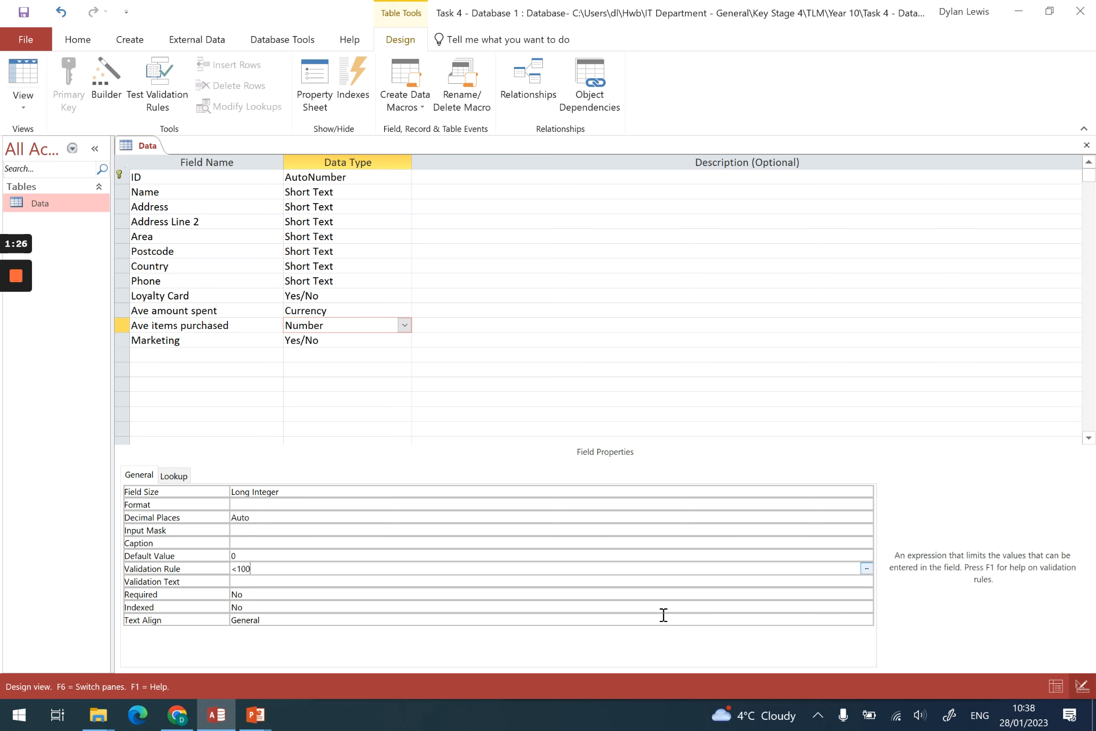
Set the field's validation text to "You have entered a number greater than 100. Please enter a lower number." including the quotation marks
click(242, 581)
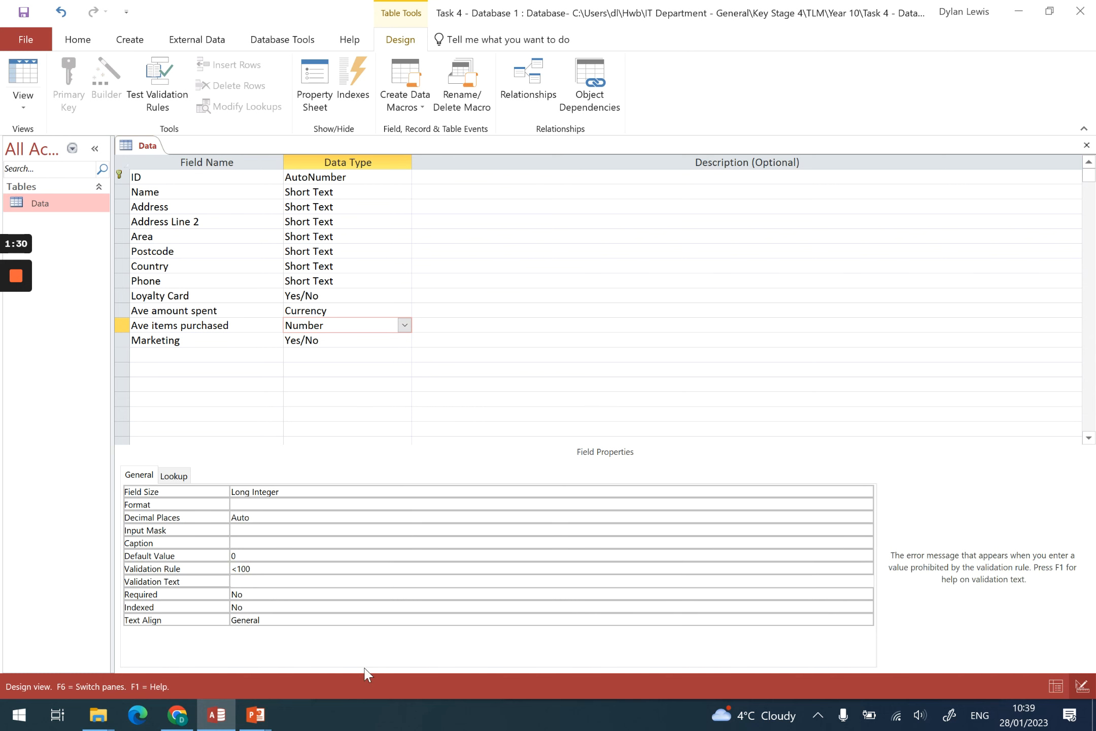
text("You have enterd)
key(BackSpace)
key(BackSpace)
key(BackSpace)
key(BackSpace)
text(tered a number greater than 100. )
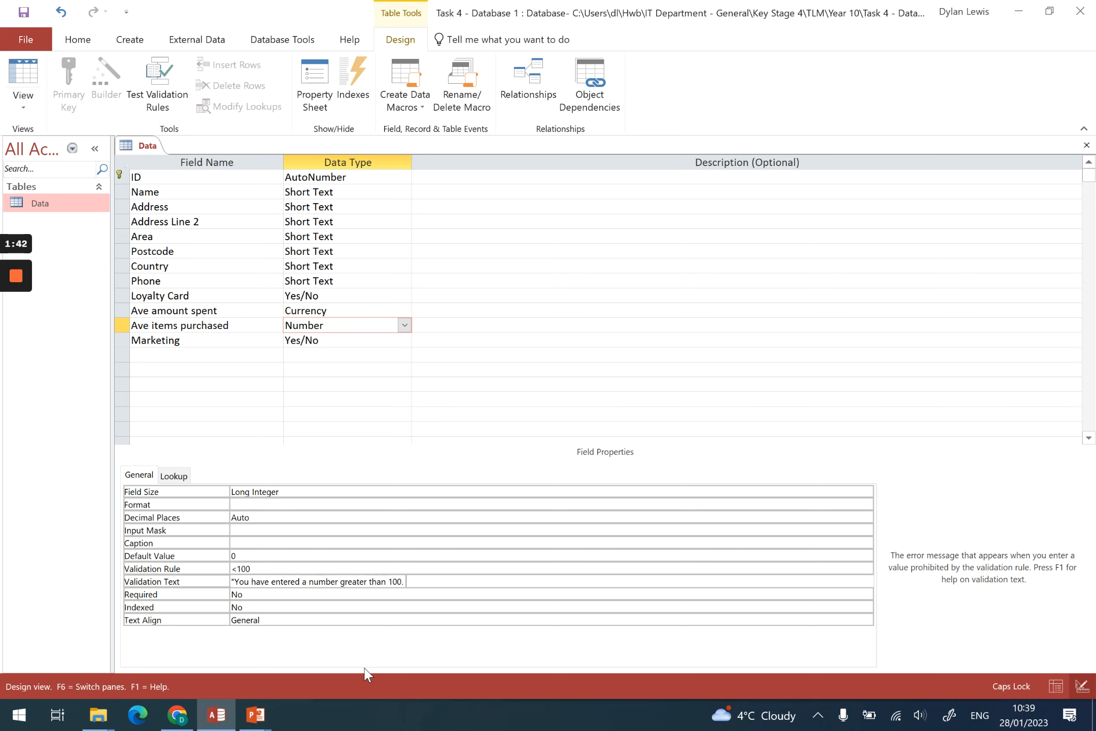
text(Please enter a lower number.)
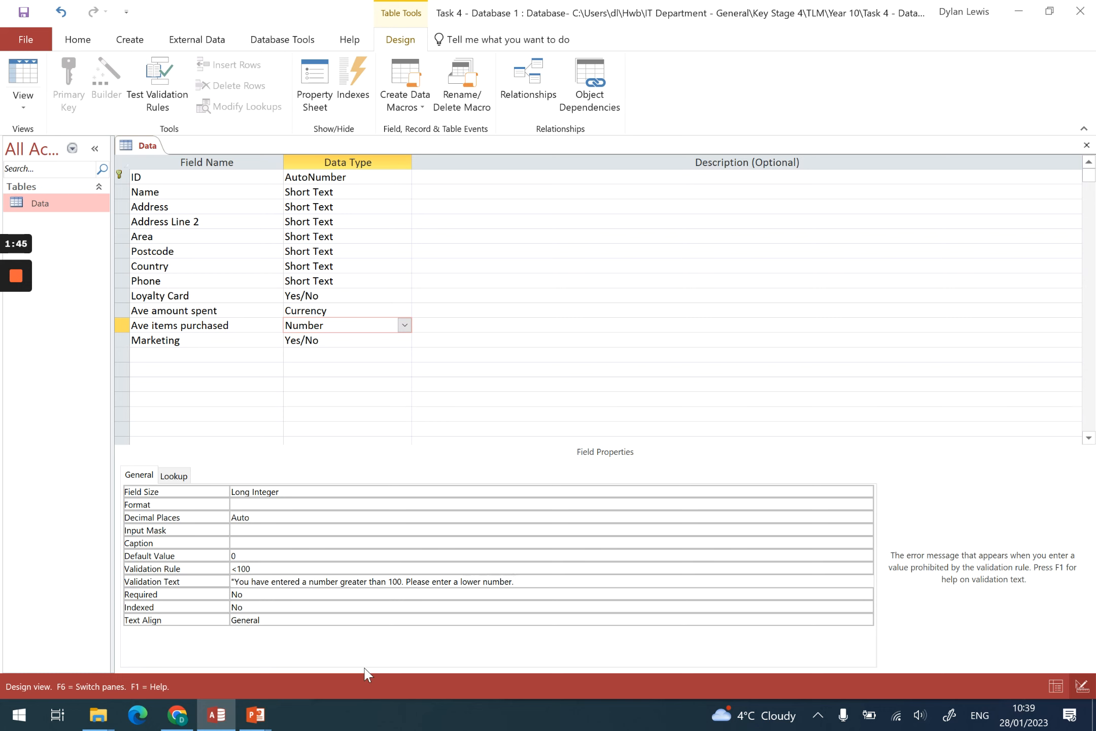
text(")
Return to Datasheet View, saving the table and testing the existing data against the new rules
click(23, 99)
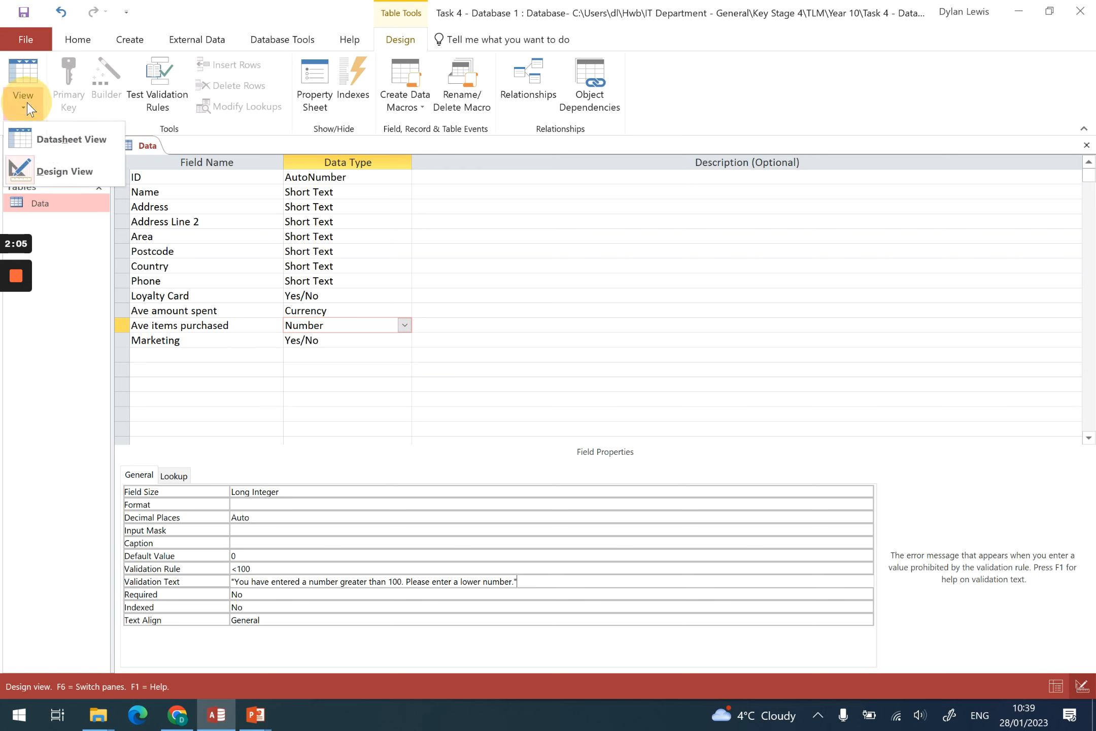
click(58, 152)
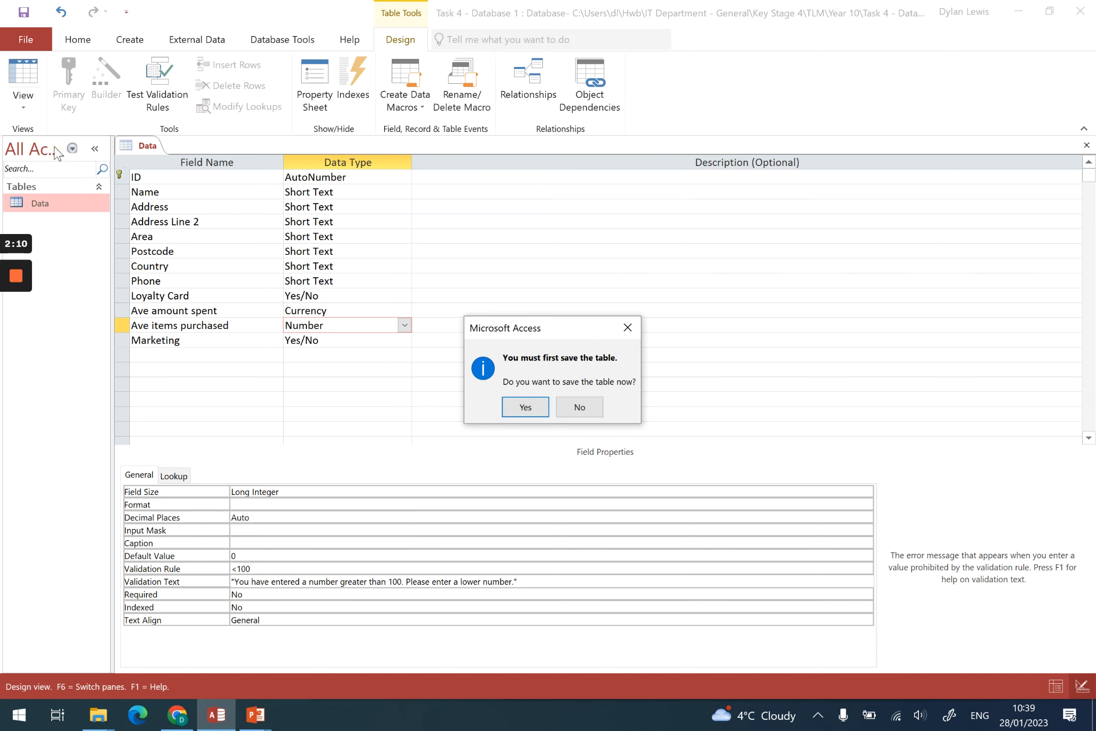
click(537, 412)
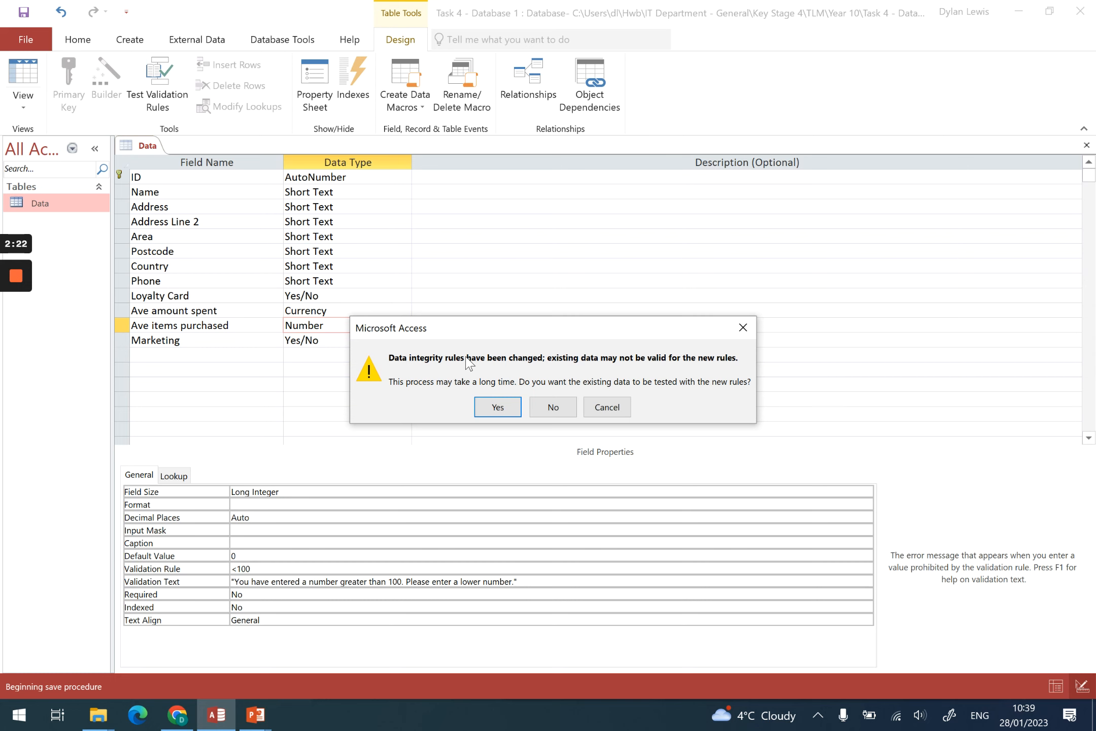
click(495, 411)
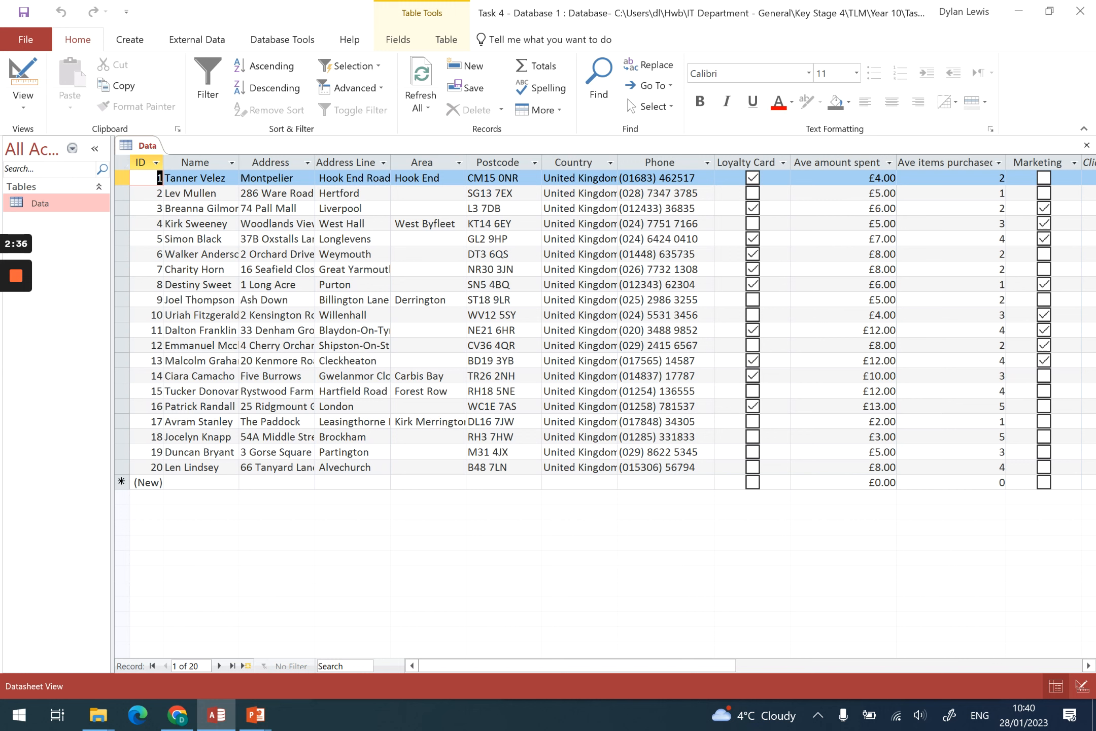
Test an allowed value by entering 10 as Ave items purchased in the record with ID 2
key(alt+Tab)
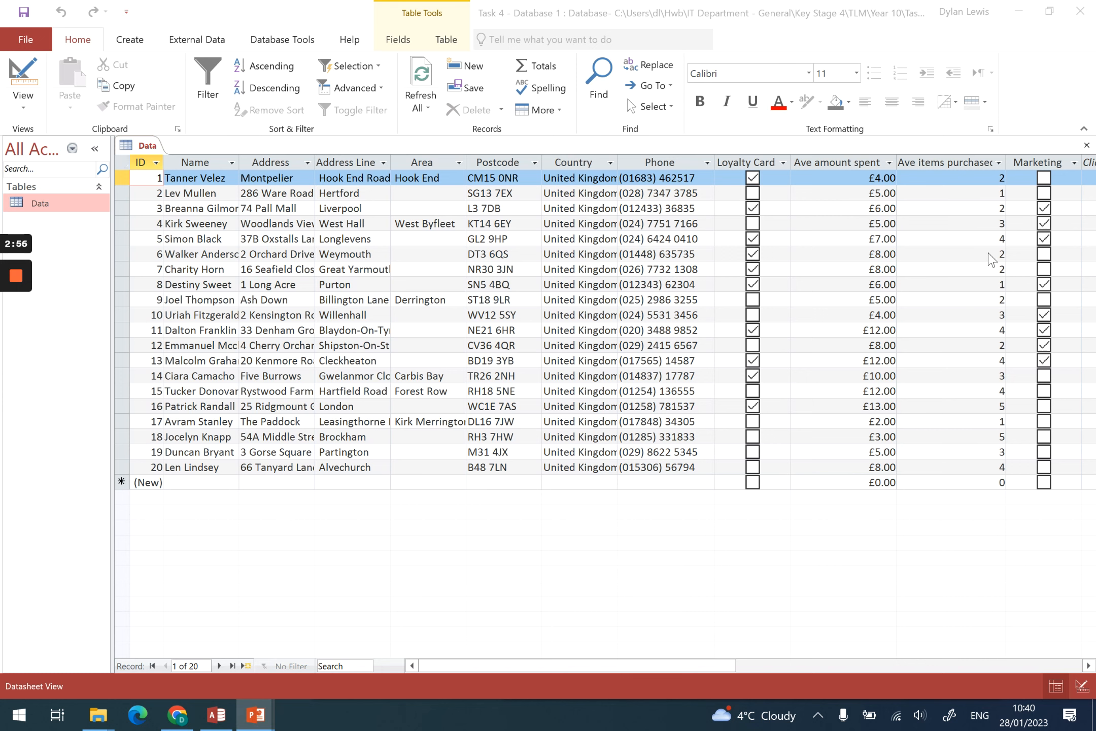
click(976, 193)
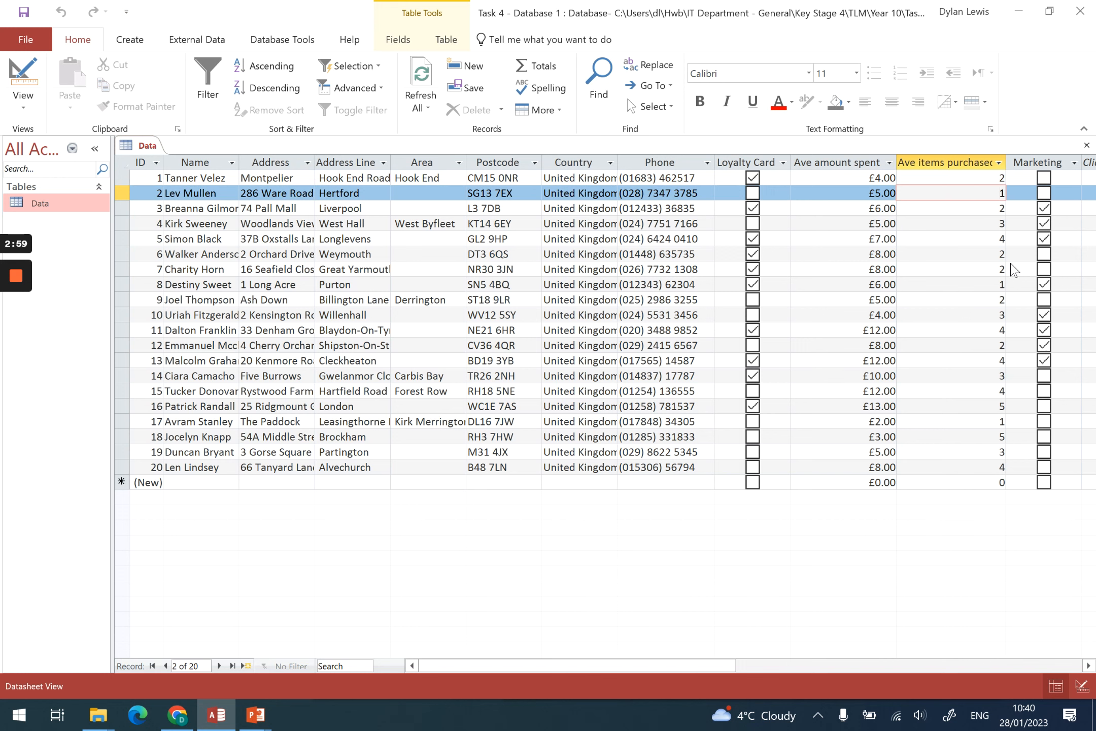
key(Delete)
text(10)
key(Tab)
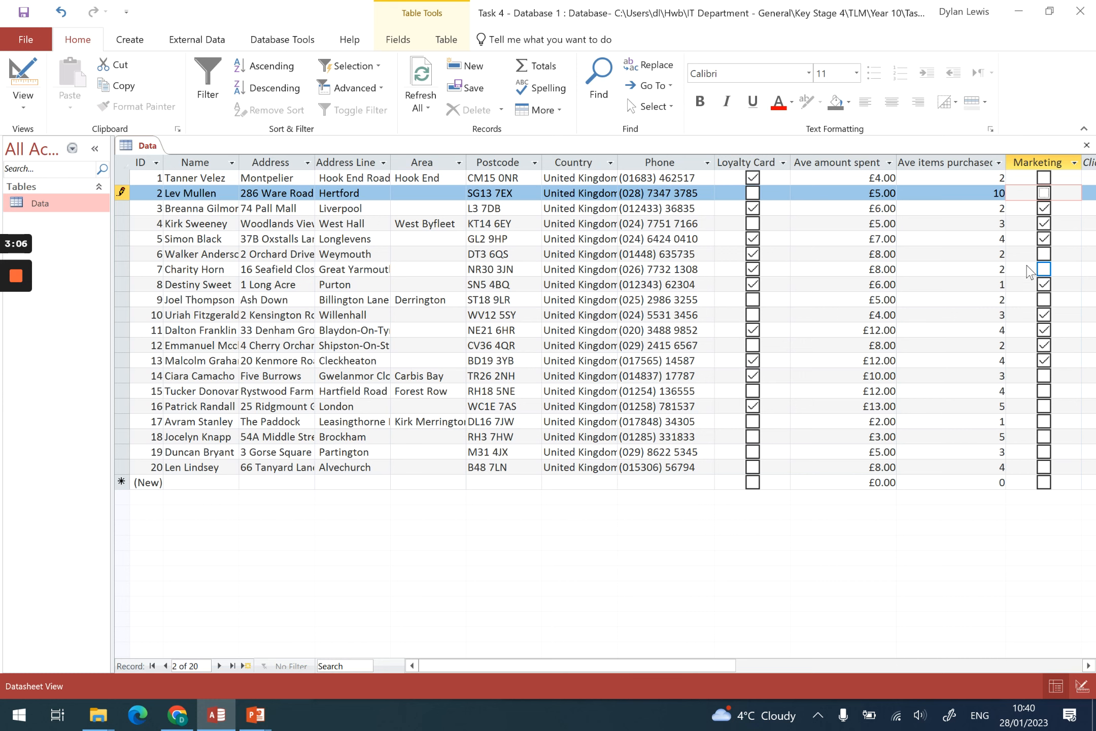
Try to enter 200 as Ave items purchased in record 2 to test the validation, and dismiss the alert
click(986, 192)
key(Delete)
key(Delete)
text(200)
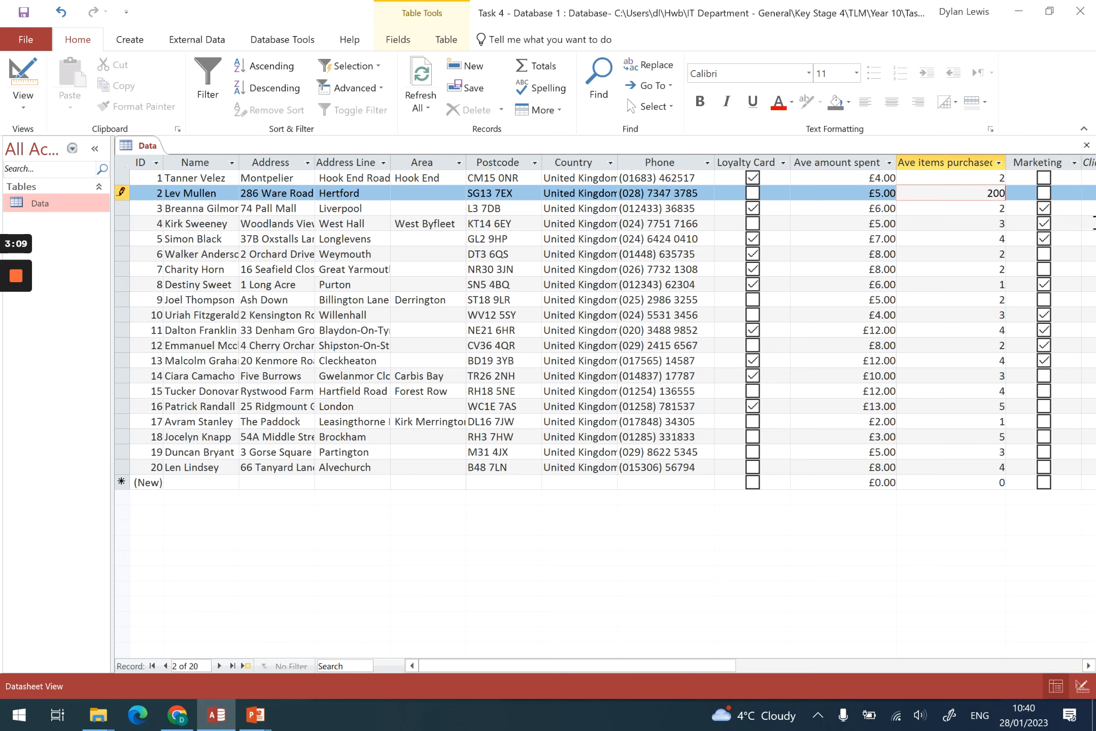
key(Return)
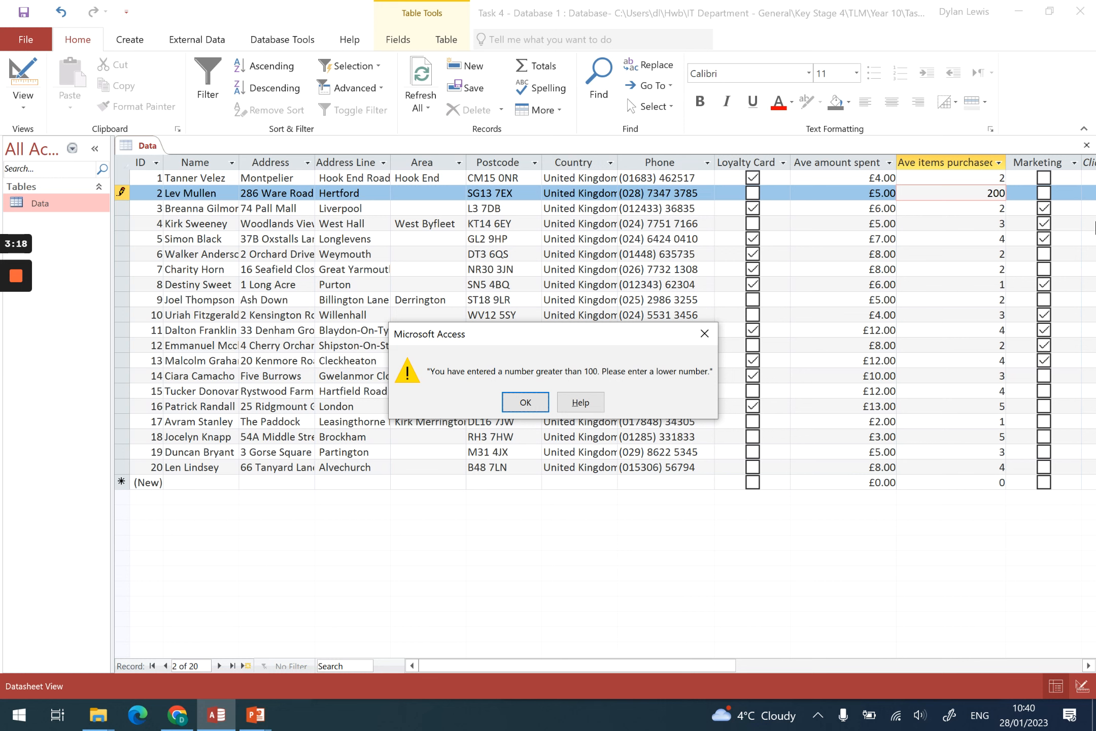
click(516, 409)
Set Ave items purchased in the record with ID 2 to 1
key(BackSpace)
key(BackSpace)
key(BackSpace)
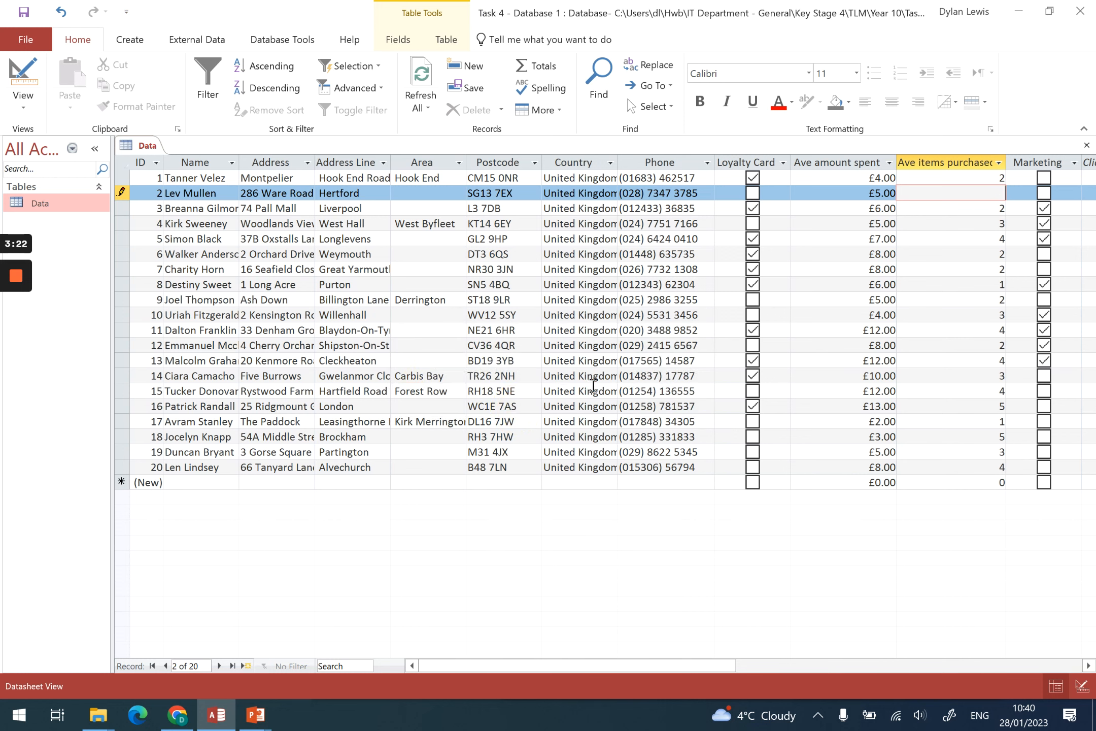
text(1)
key(Tab)
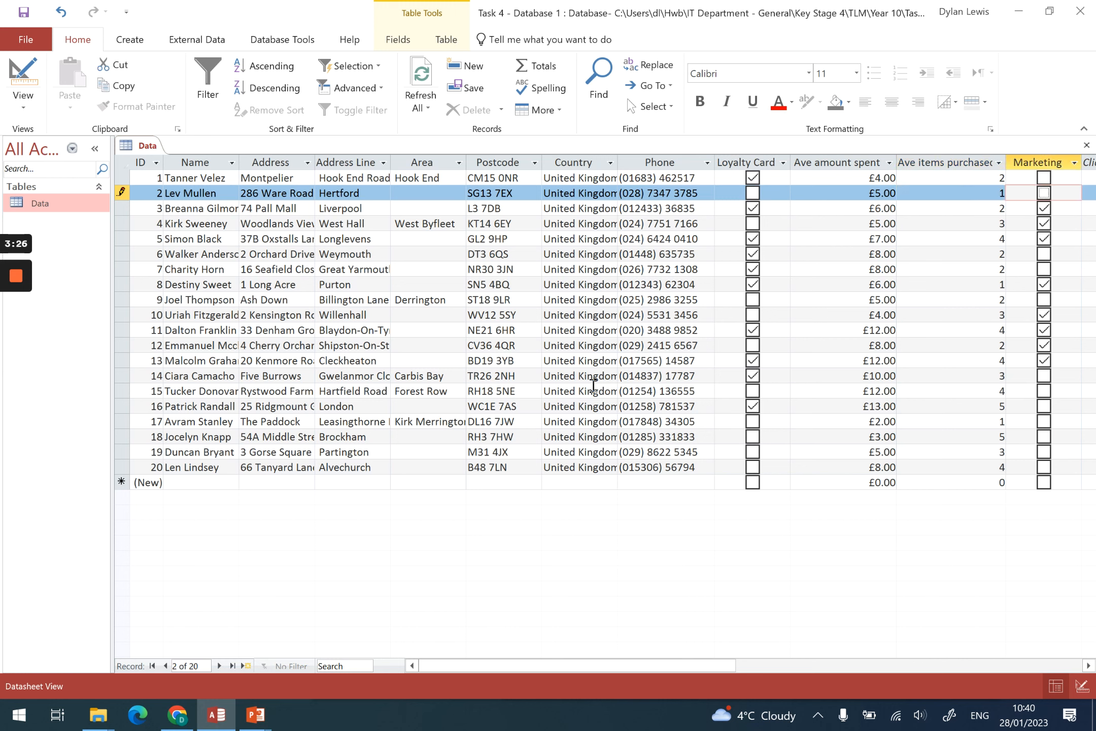